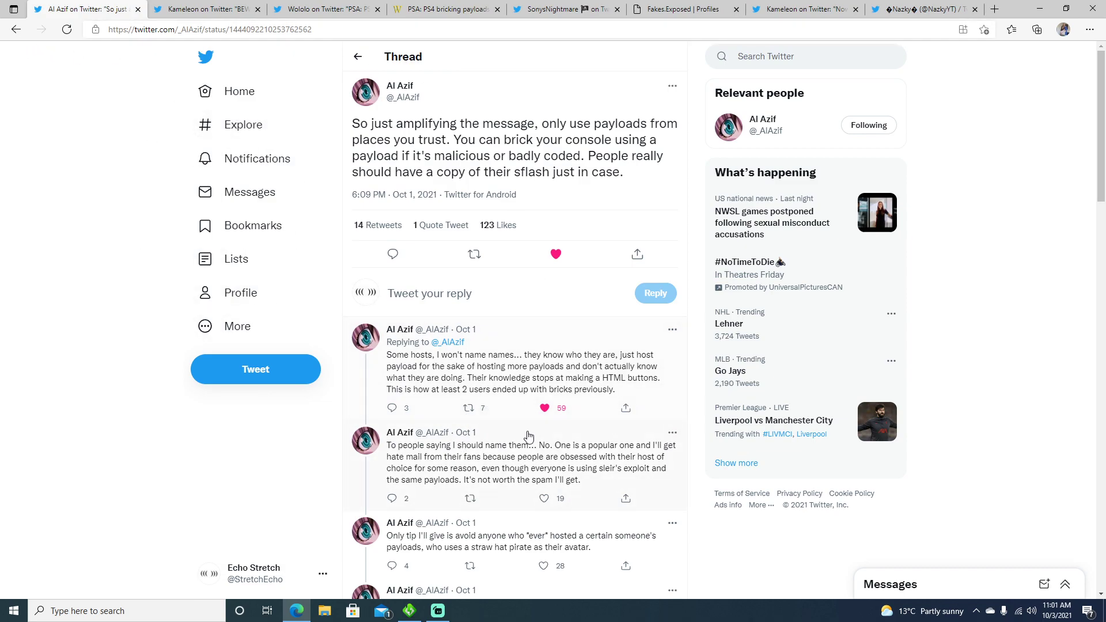
pyautogui.scroll(-3, 526, 436)
pyautogui.scroll(-1, 526, 437)
pyautogui.scroll(5, 449, 410)
pyautogui.click(216, 10)
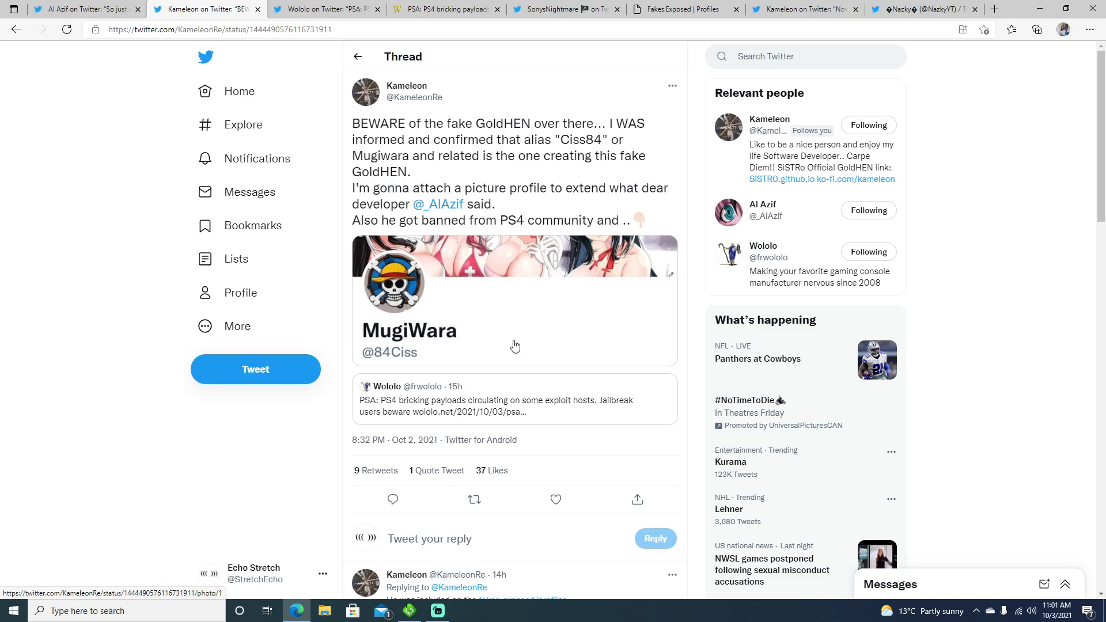
pyautogui.scroll(-4, 513, 346)
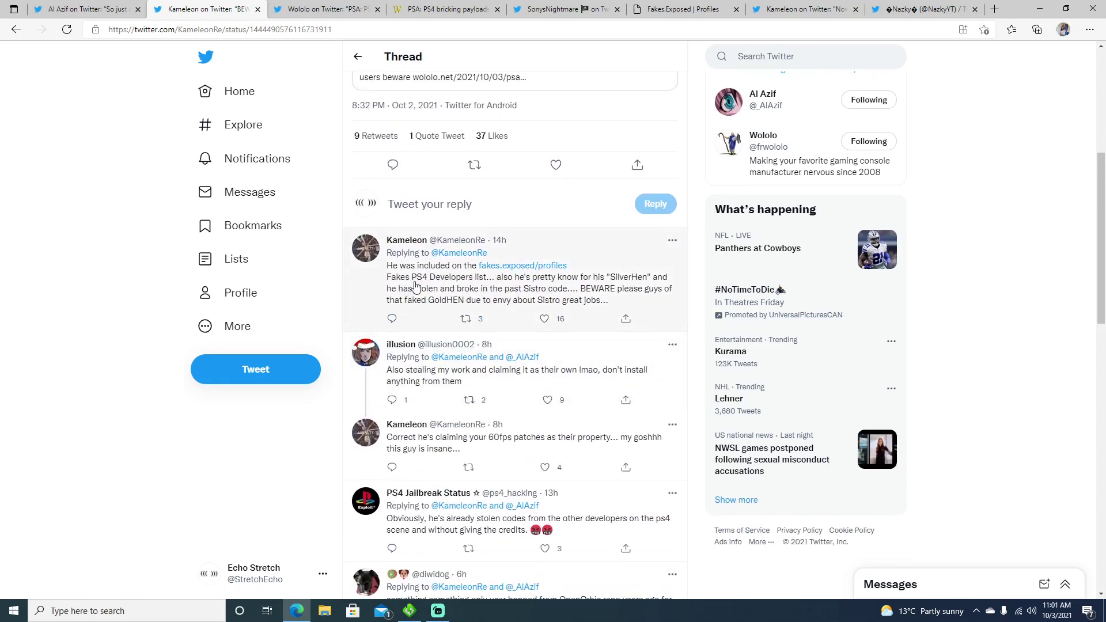
pyautogui.scroll(4, 461, 307)
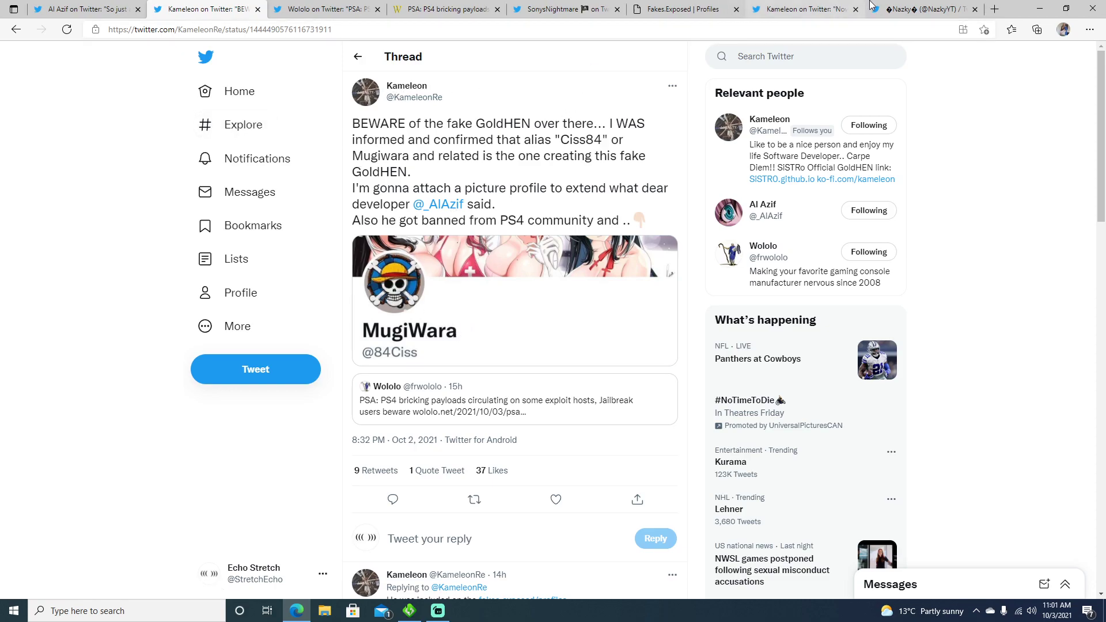
pyautogui.click(912, 15)
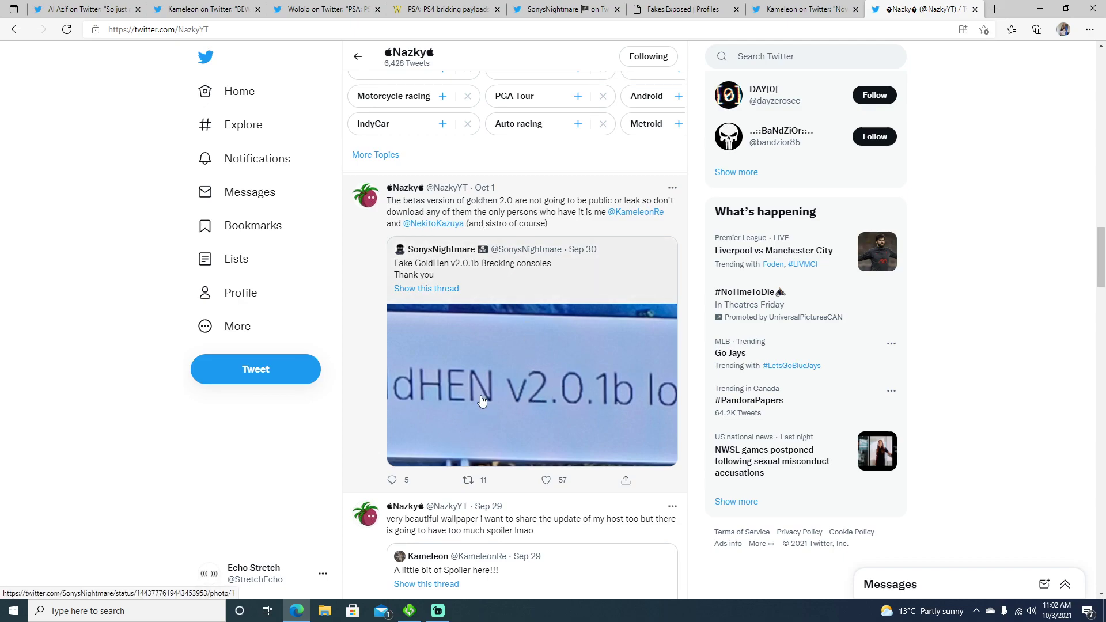
# Switch between Wololo's PSA tweet, Kameleon's GoldHEN 2.0 spoiler and the wololo.net bricking article, ending on the article.
pyautogui.click(345, 10)
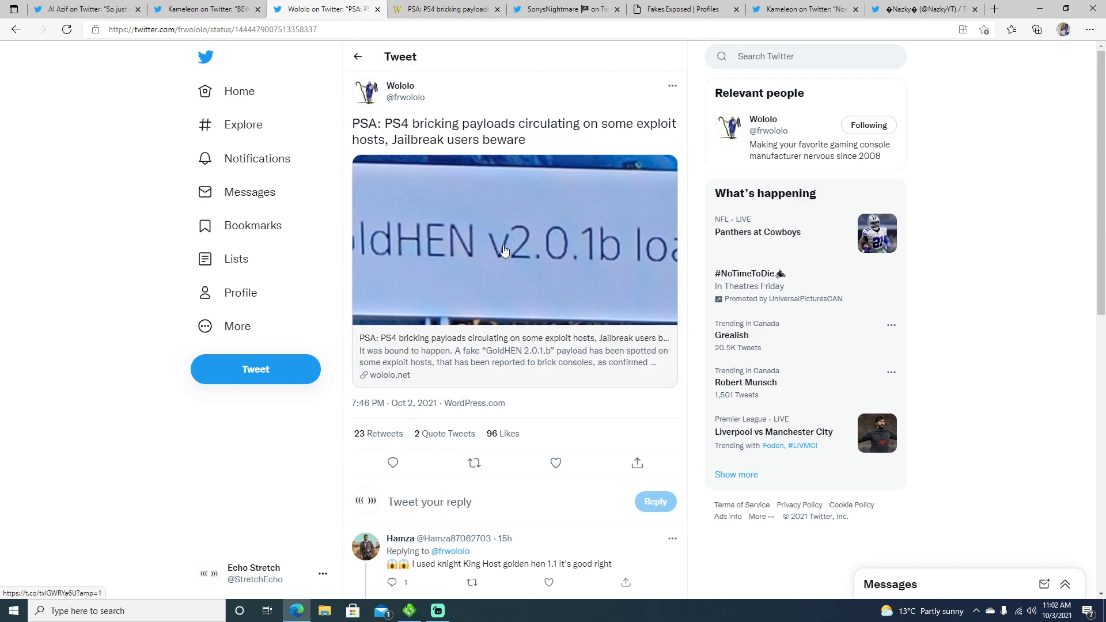
pyautogui.scroll(-1, 507, 253)
pyautogui.scroll(1, 507, 251)
pyautogui.click(428, 7)
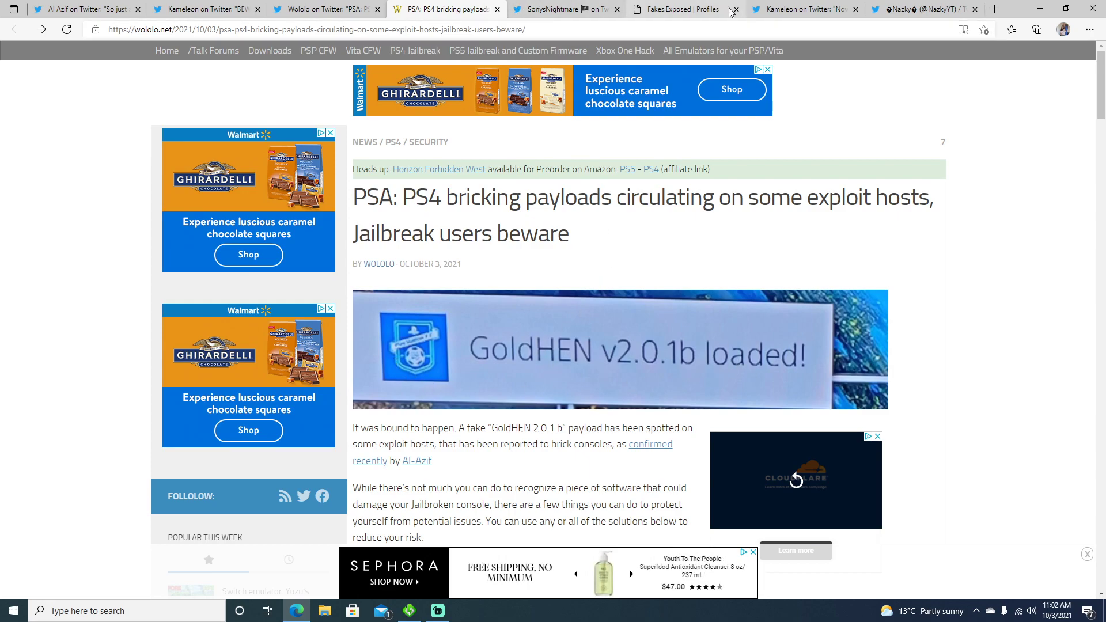
pyautogui.click(778, 10)
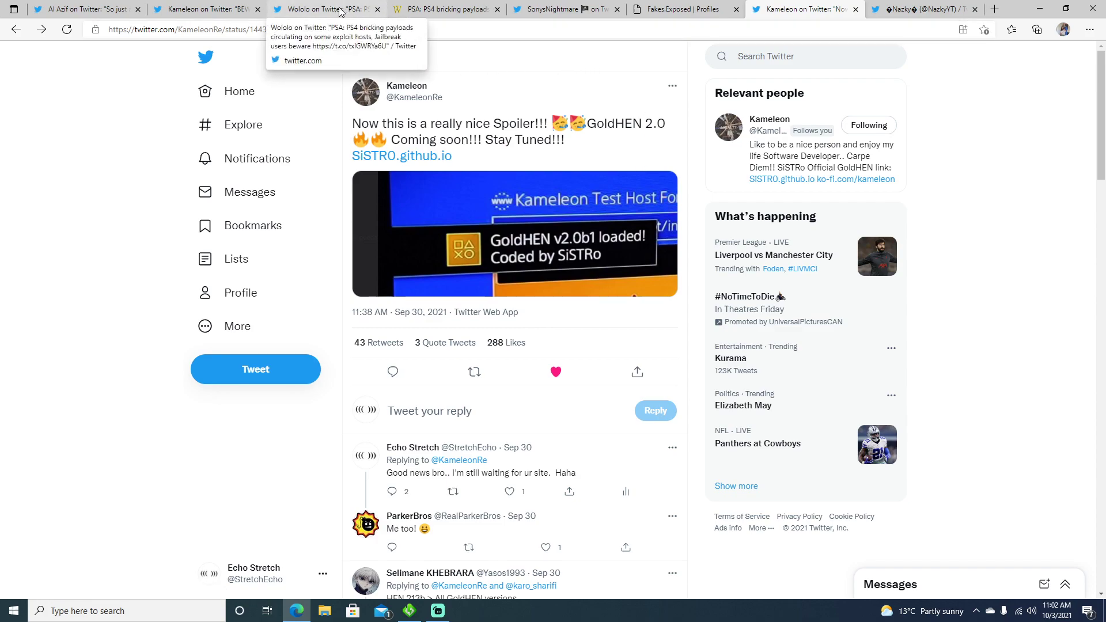
pyautogui.click(361, 8)
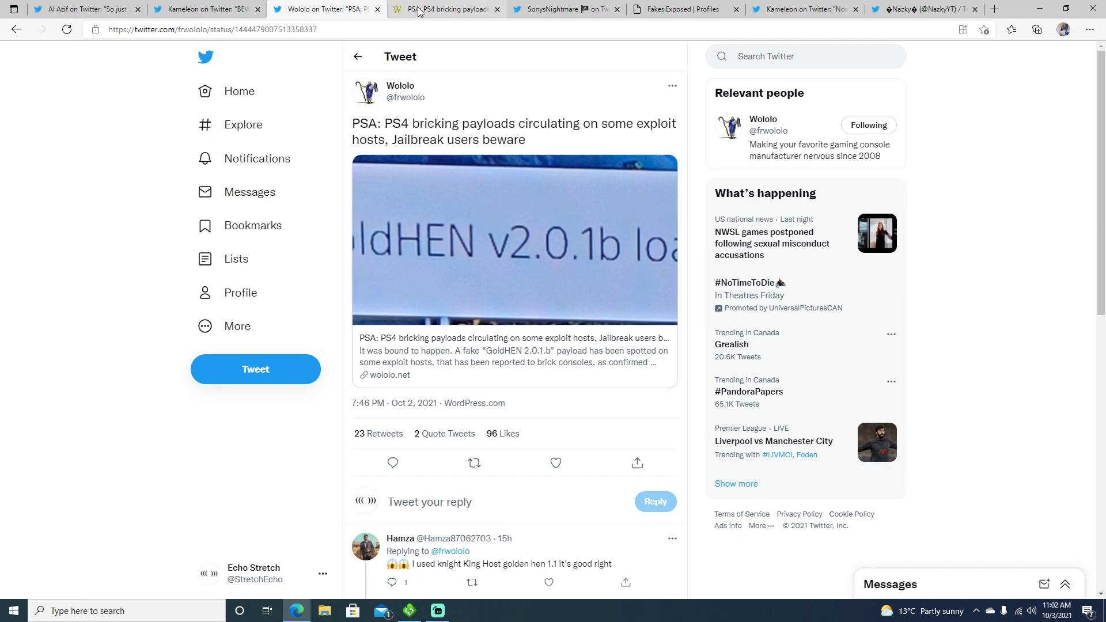
pyautogui.click(437, 9)
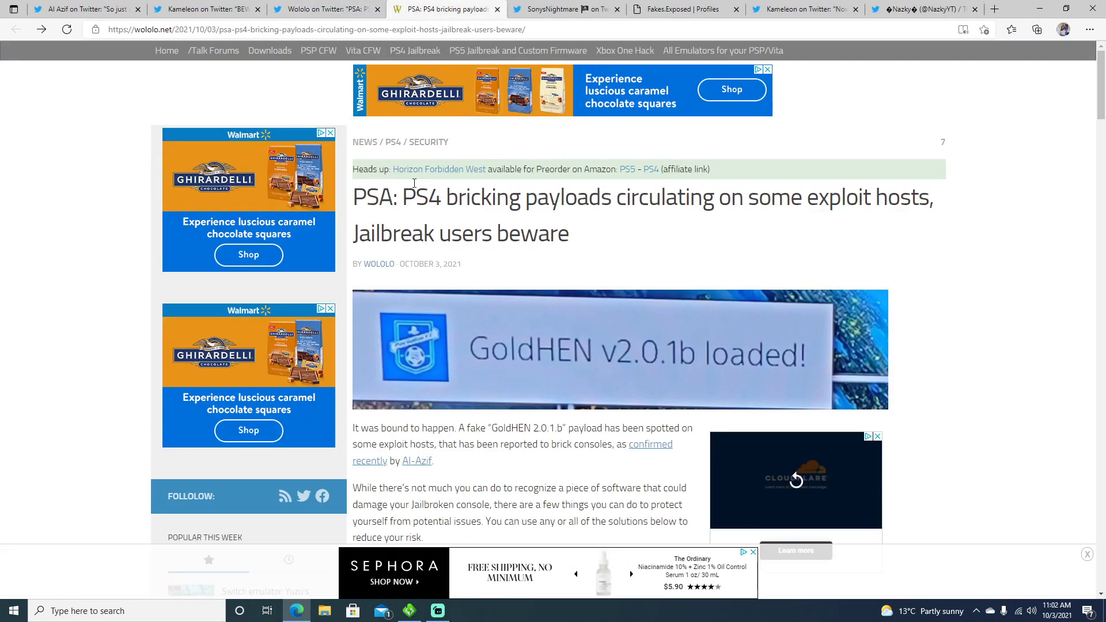
pyautogui.scroll(-1, 433, 217)
pyautogui.scroll(-2, 452, 239)
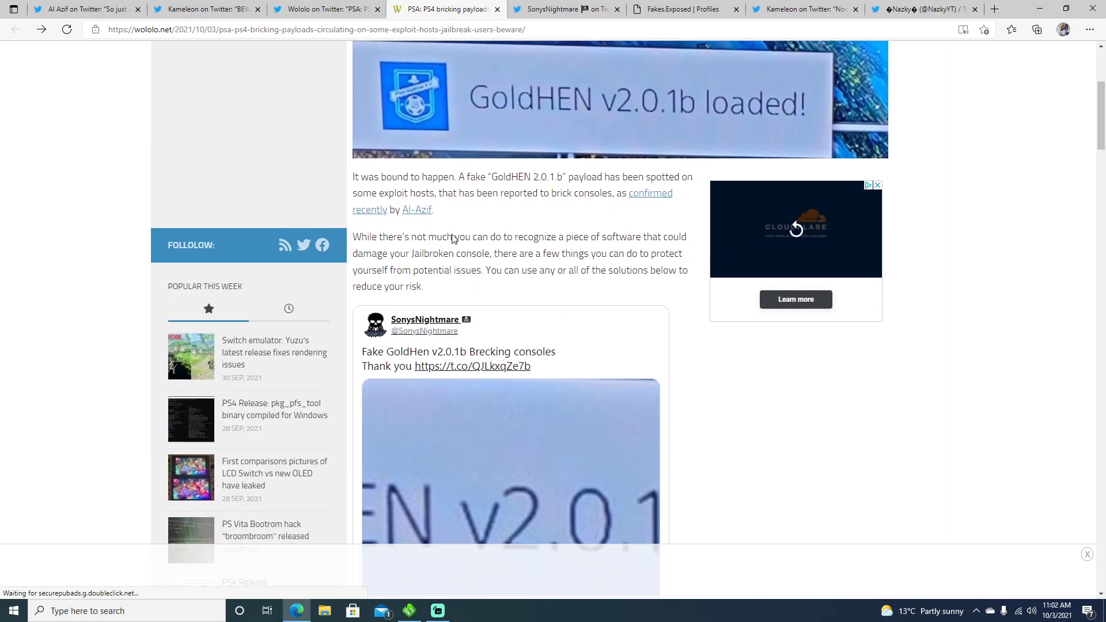
pyautogui.scroll(-2, 453, 239)
pyautogui.scroll(-3, 396, 257)
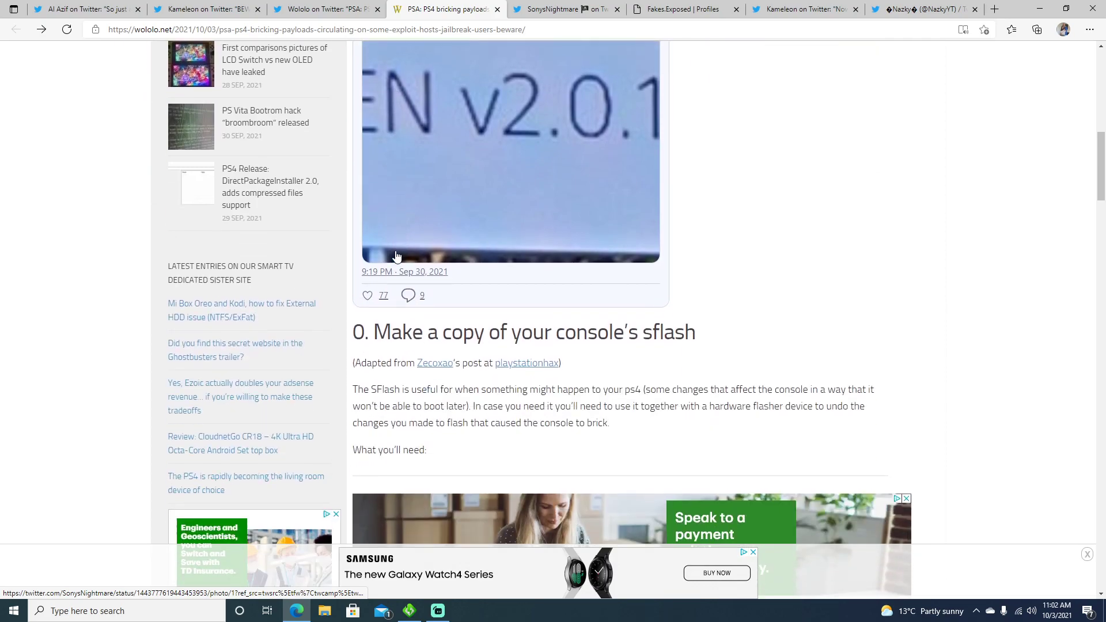
pyautogui.scroll(-3, 396, 257)
pyautogui.scroll(-2, 396, 257)
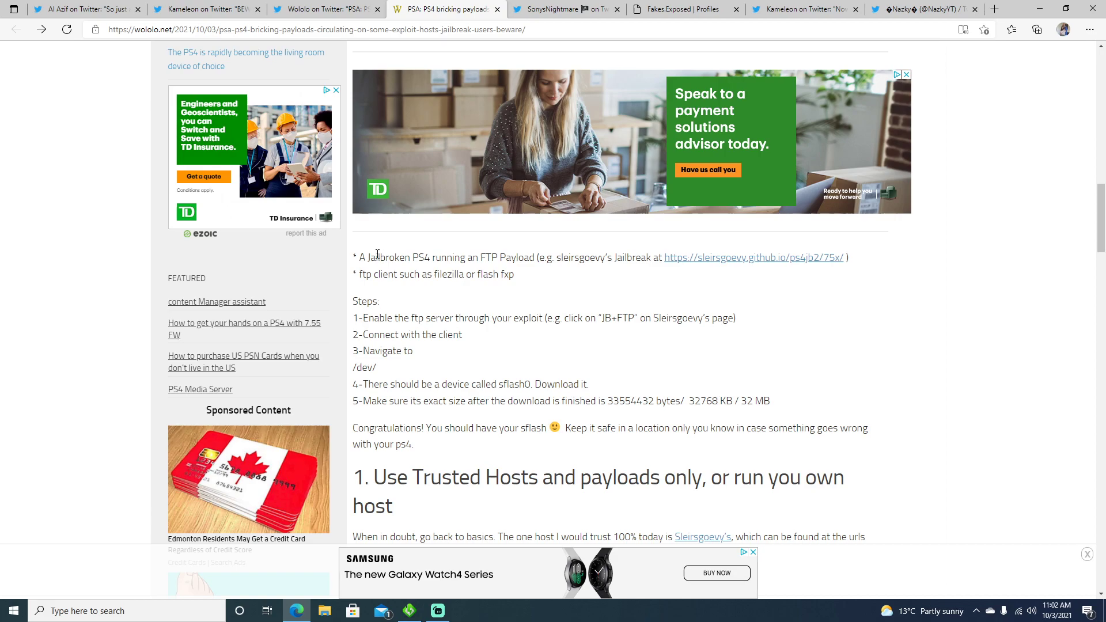
# Highlight the sflash backup steps and 33554432 bytes / 32 MB size, then open SonysNightmare's fake v2.0.1b tweet.
pyautogui.moveTo(362, 259); pyautogui.dragTo(652, 406)
pyautogui.moveTo(601, 402); pyautogui.dragTo(772, 409)
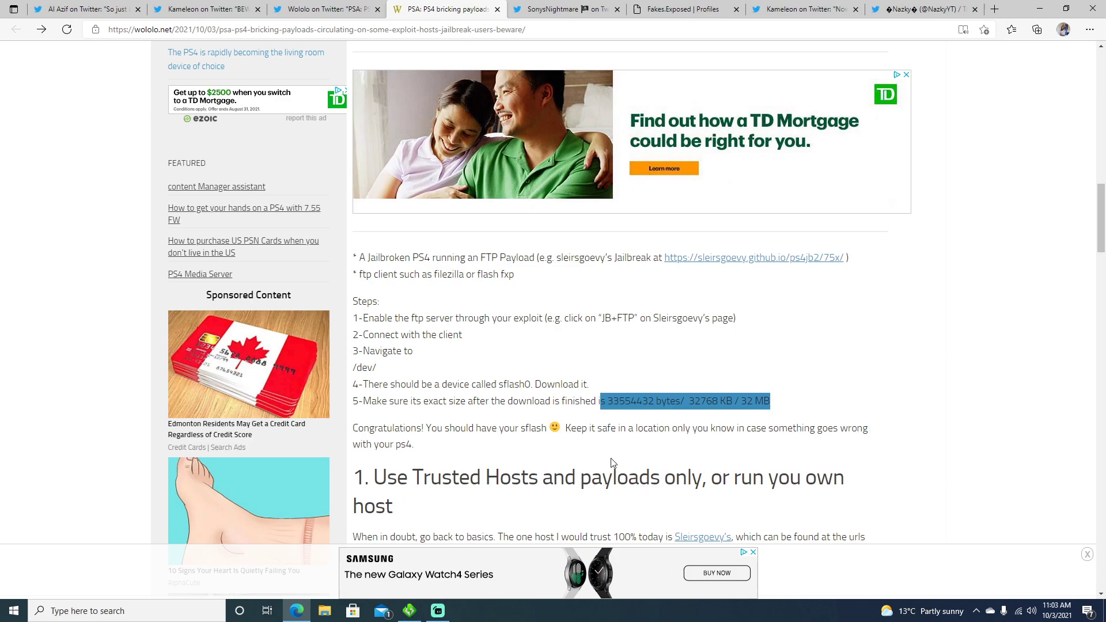
pyautogui.click(559, 408)
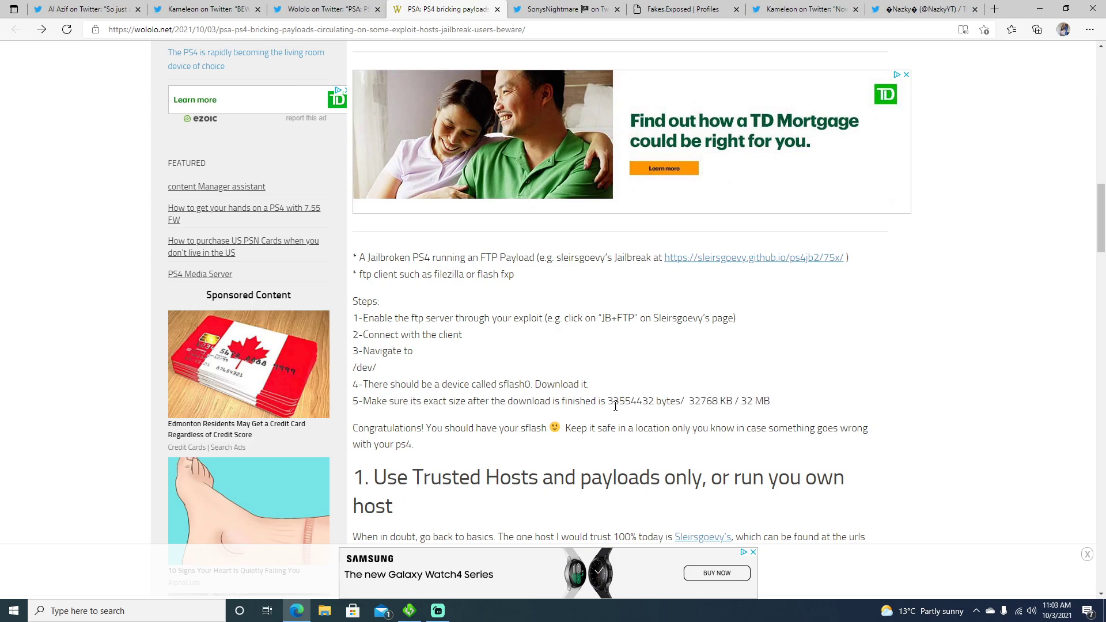
pyautogui.moveTo(608, 401); pyautogui.dragTo(772, 402)
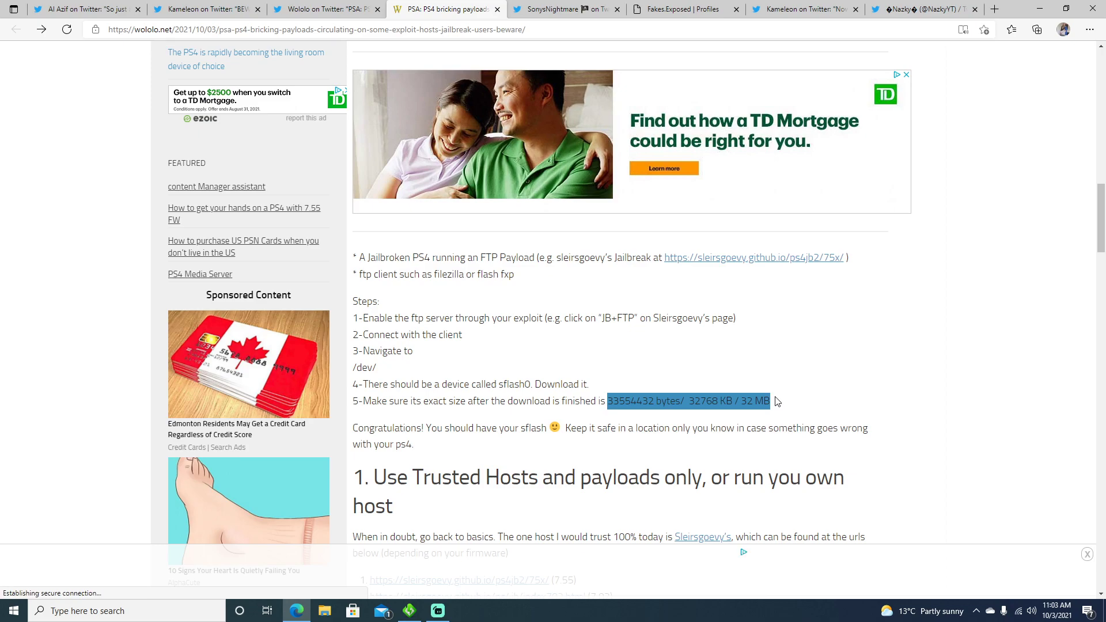
pyautogui.click(699, 400)
pyautogui.click(566, 9)
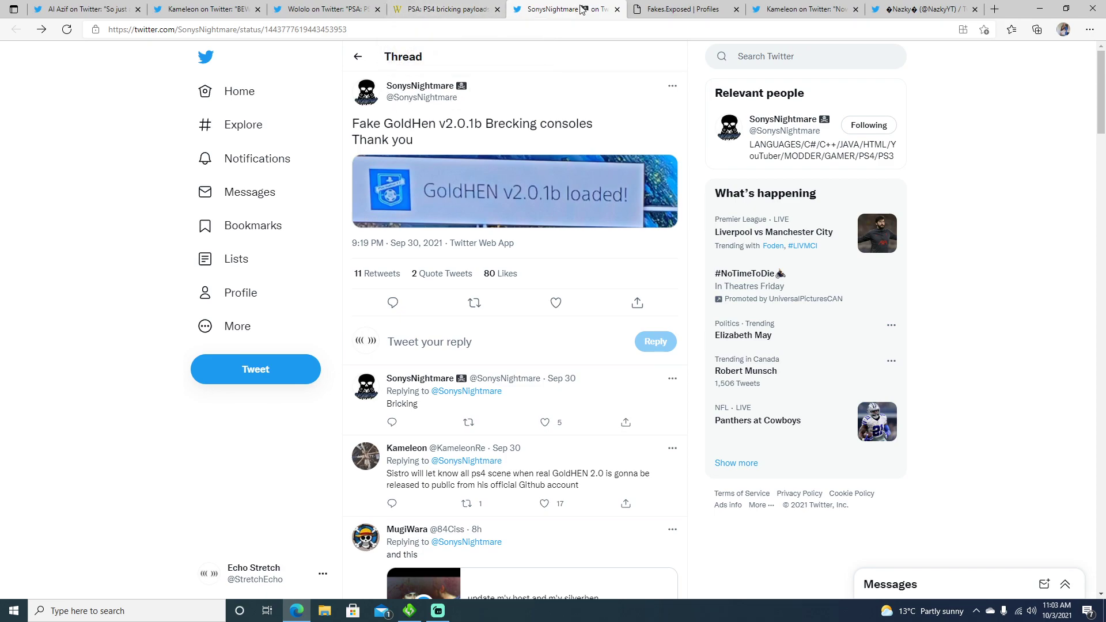
pyautogui.click(647, 18)
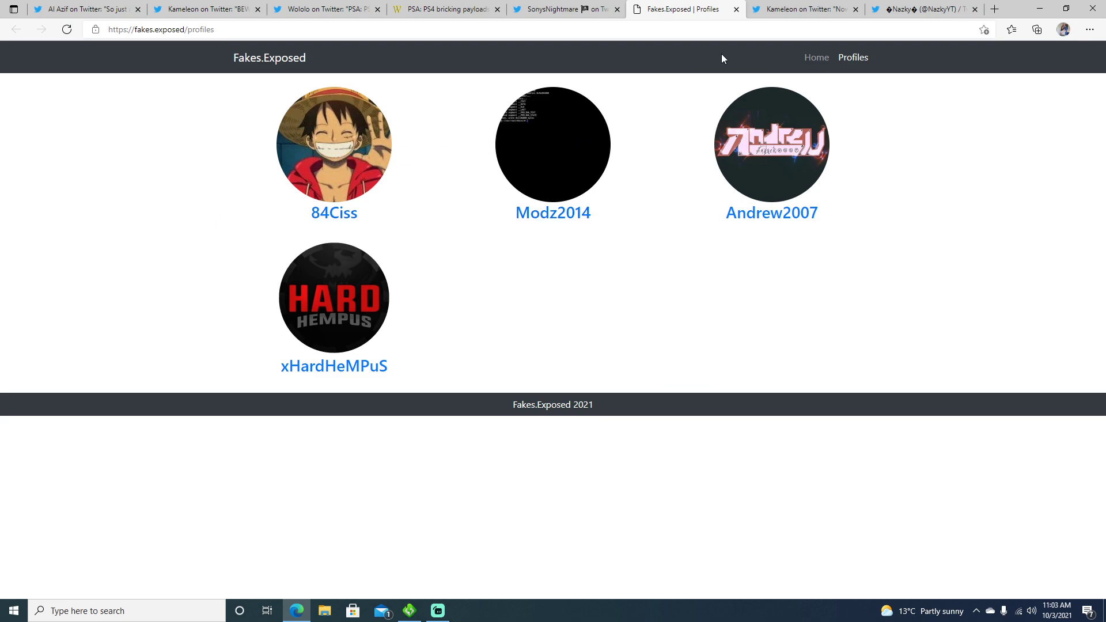
# Switch to Kameleon's tweet linking the official GoldHEN page.
pyautogui.click(793, 11)
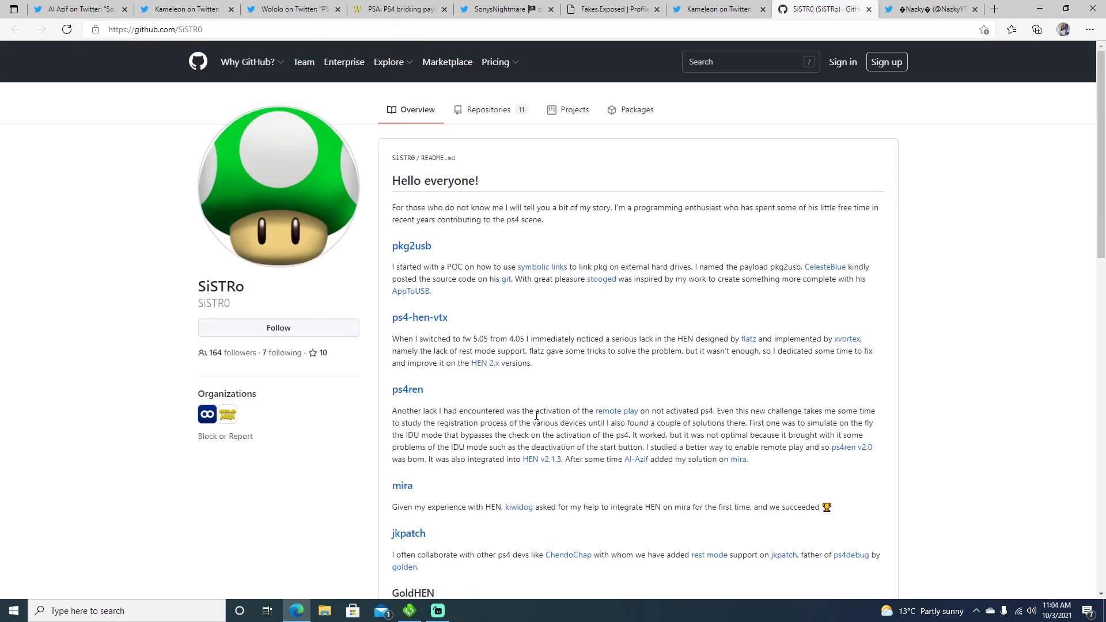
pyautogui.scroll(-1, 559, 441)
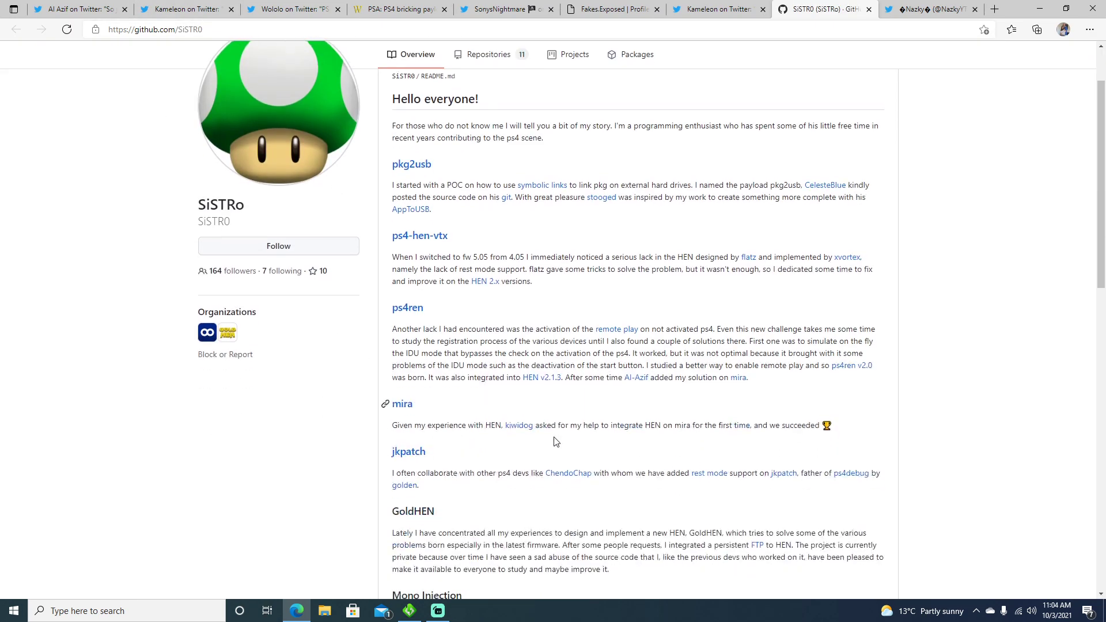
pyautogui.scroll(-2, 396, 371)
pyautogui.scroll(2, 501, 328)
pyautogui.scroll(2, 526, 275)
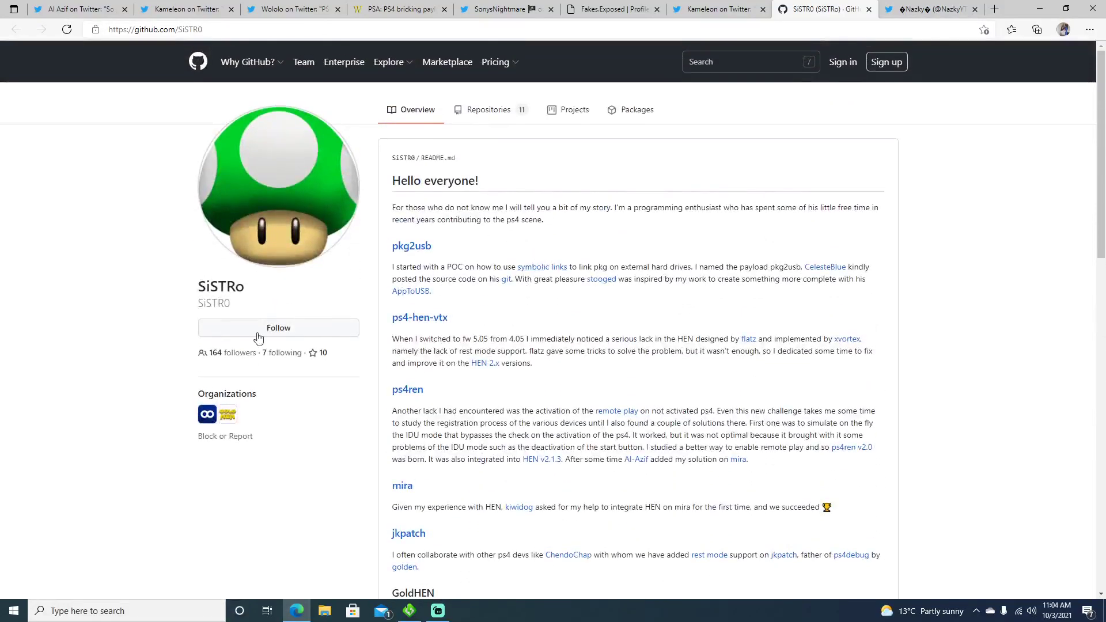